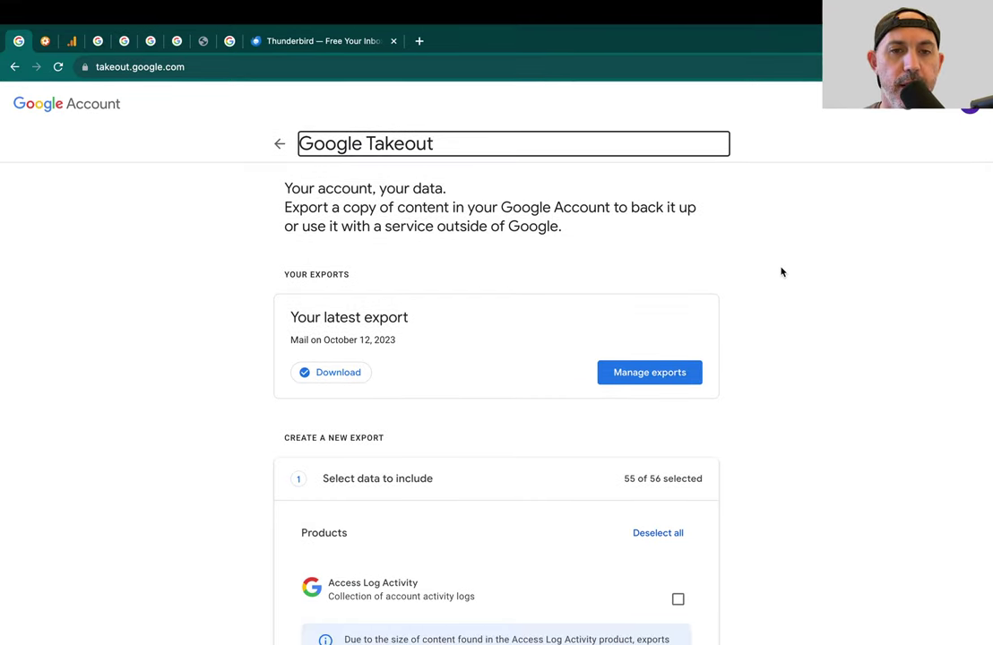
Deselect all products and tick only Mail for the new Takeout export (1 of 56).
click(781, 282)
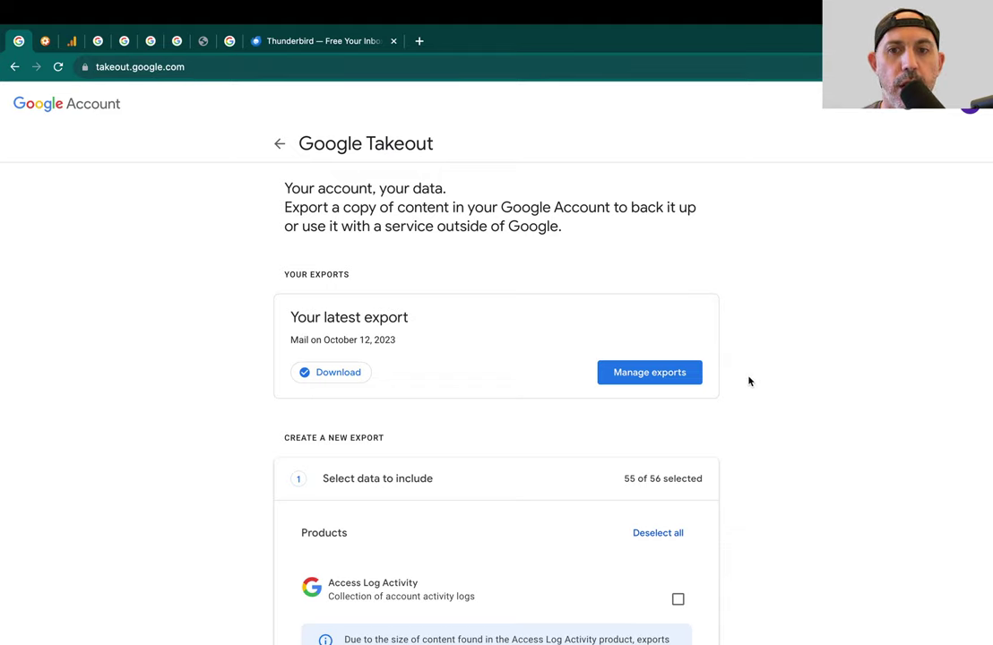
scroll(717, 403, down, 2)
click(659, 455)
key(ctrl+f)
text(m)
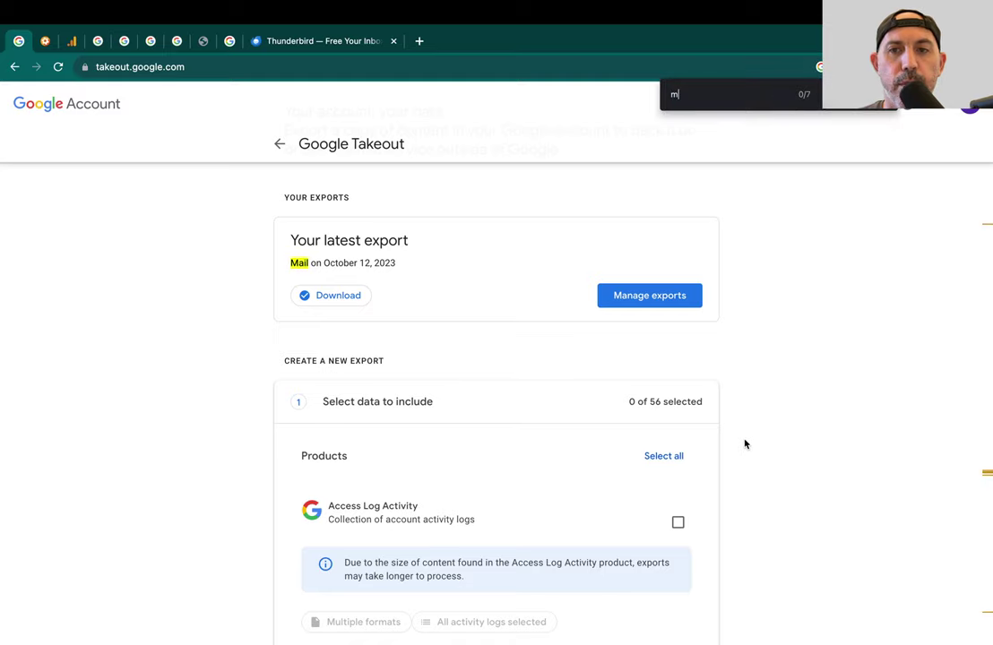
text(ail)
key(Return)
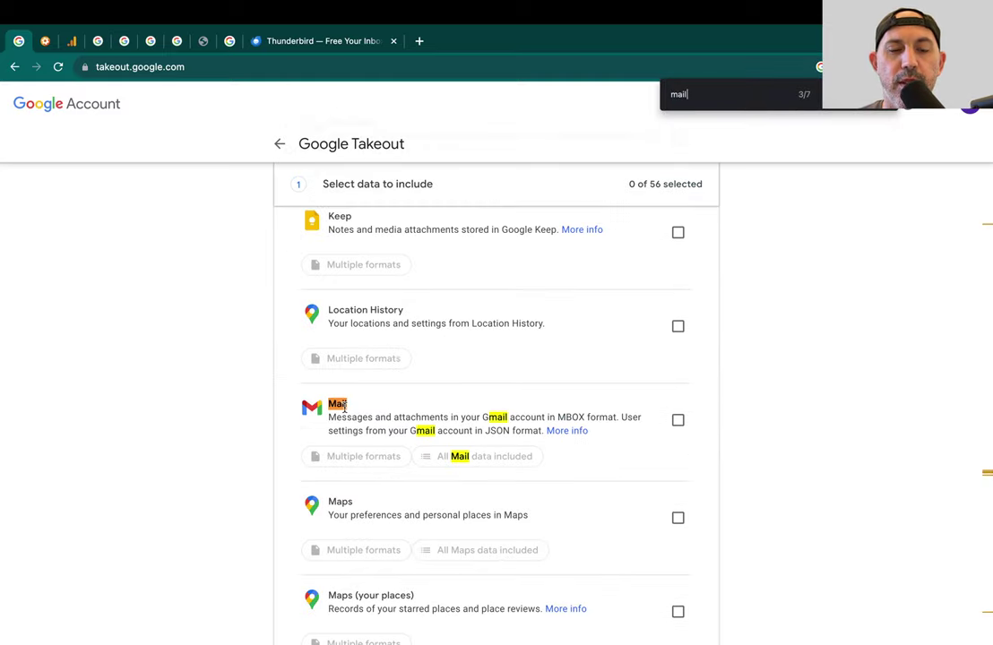
click(678, 422)
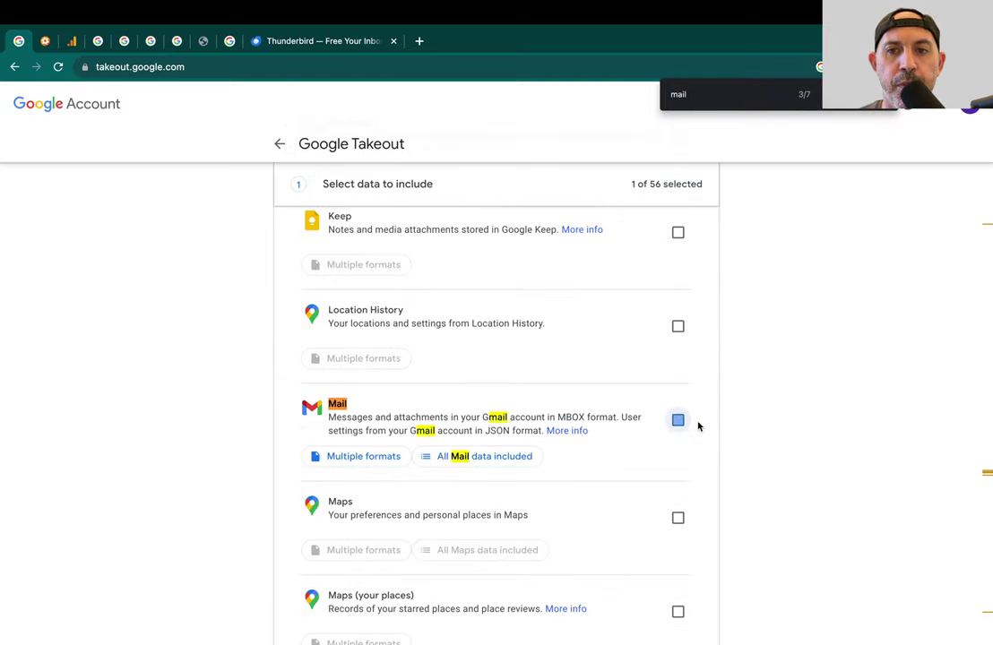
Review Mail's content options, toggling All Mail data included off and back on.
click(513, 458)
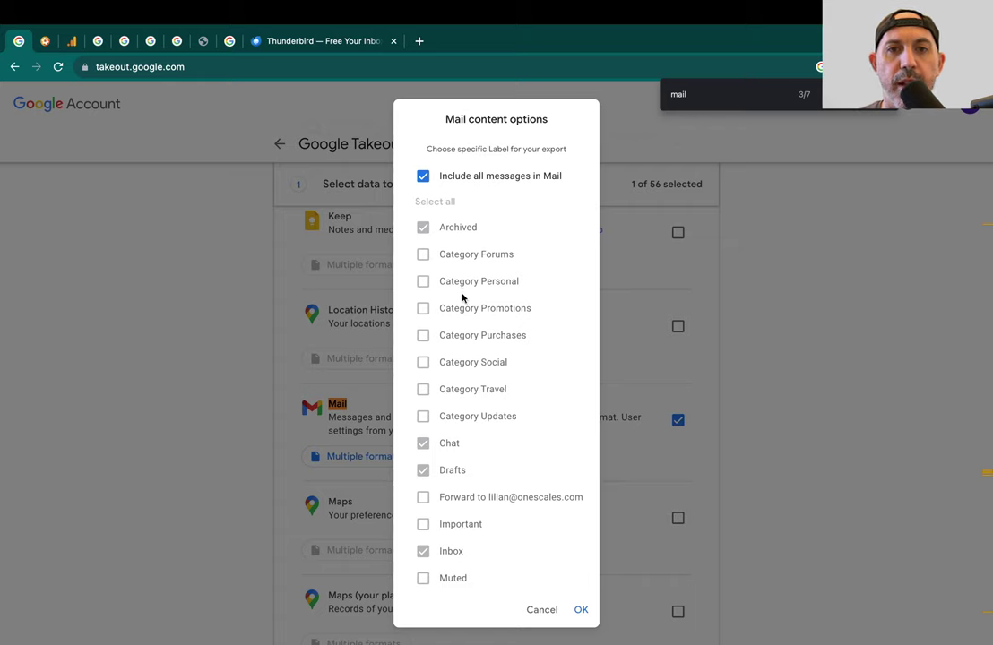
click(460, 180)
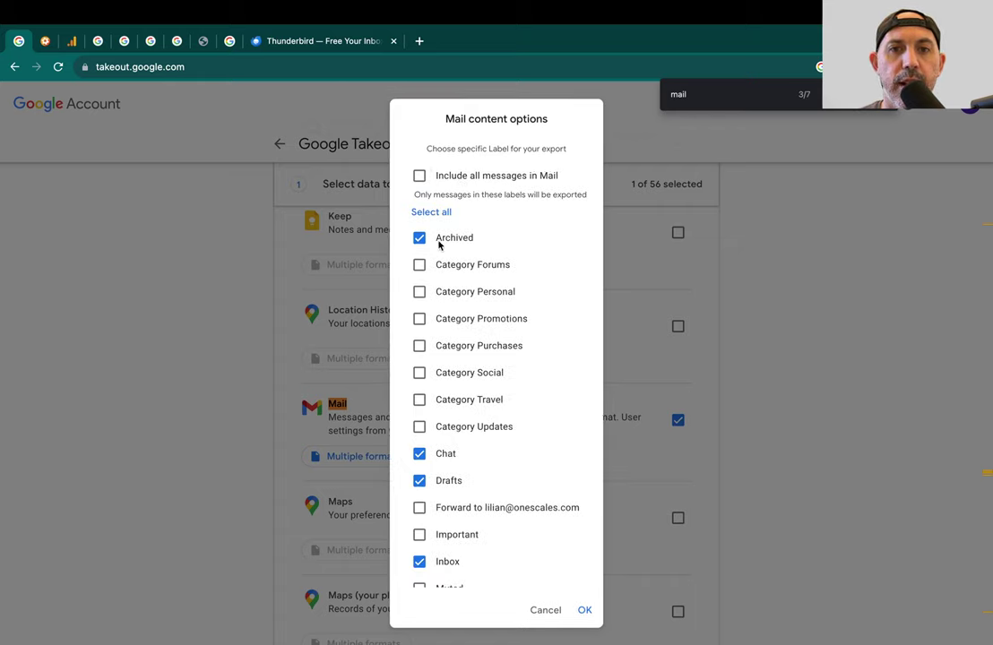
click(463, 177)
click(533, 615)
scroll(678, 581, down, 20)
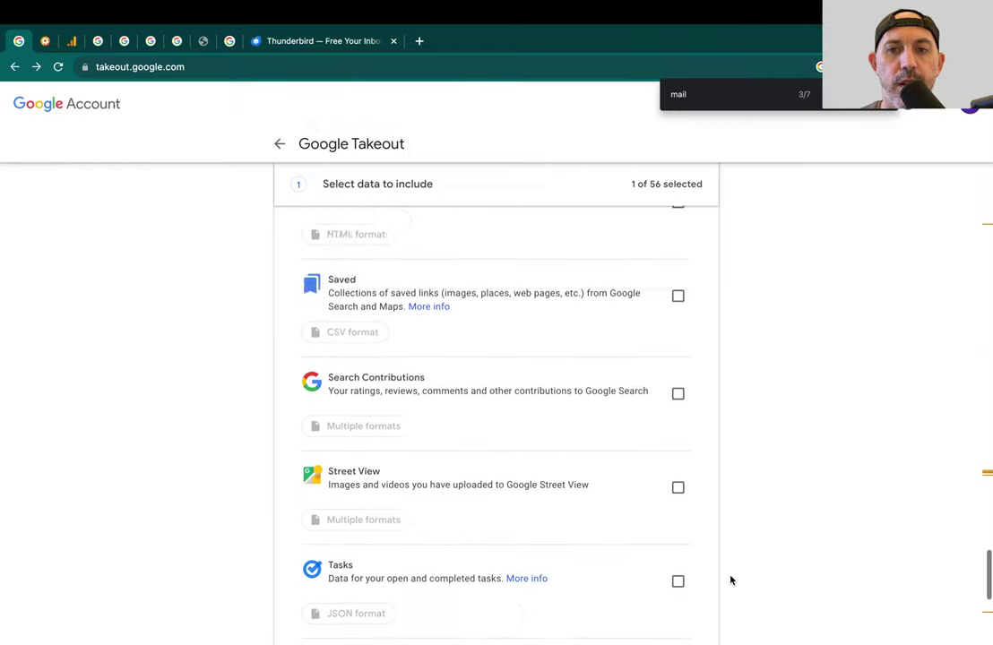
scroll(776, 463, up, 20)
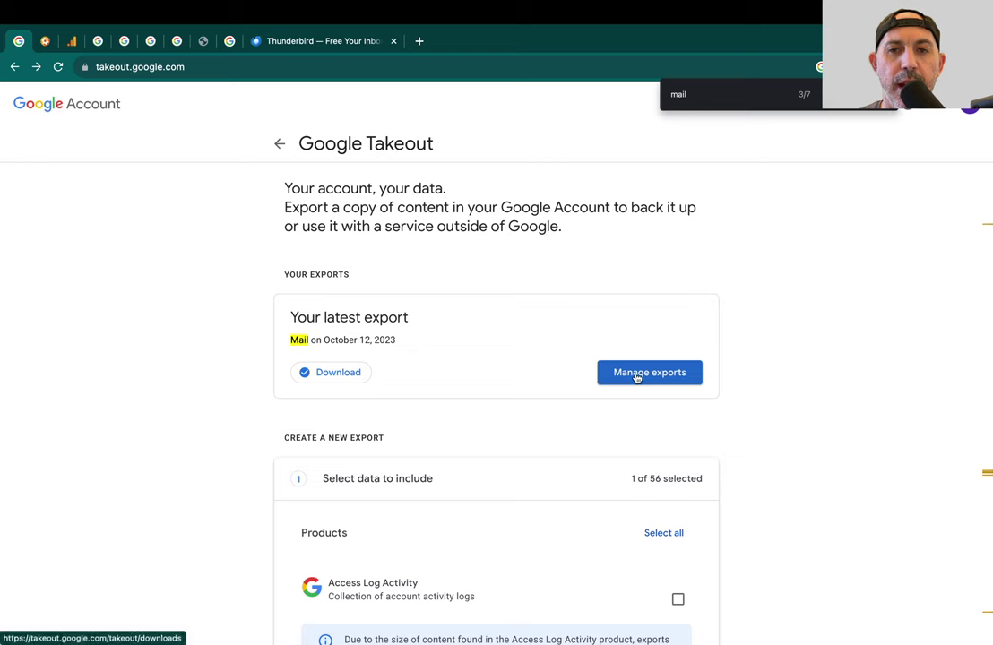
Open Manage exports and locate the downloaded Takeout zip archive in Downloads.
click(636, 377)
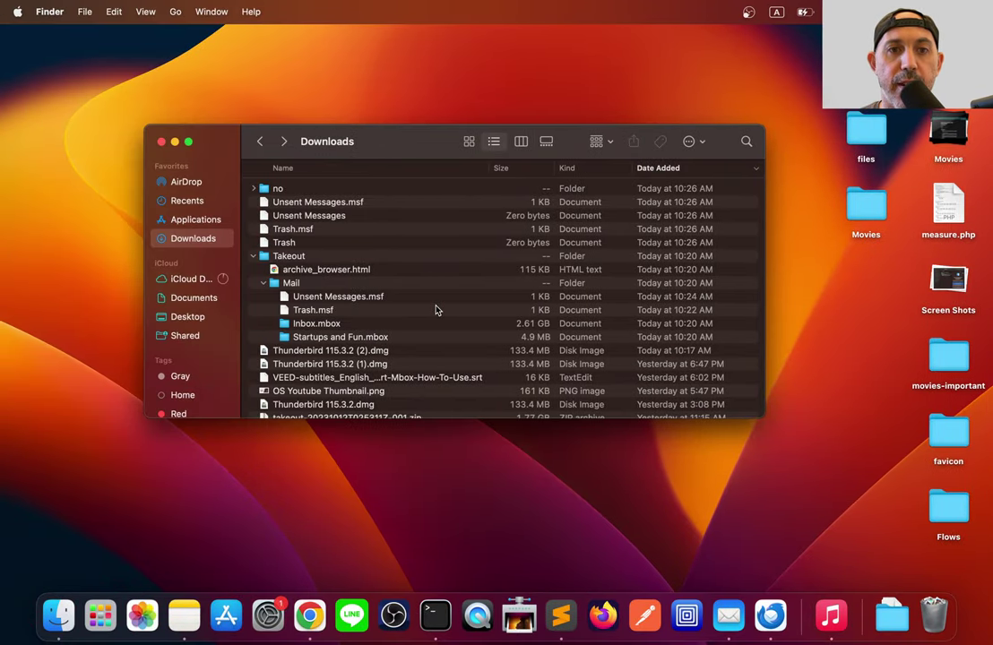
scroll(403, 295, down, 2)
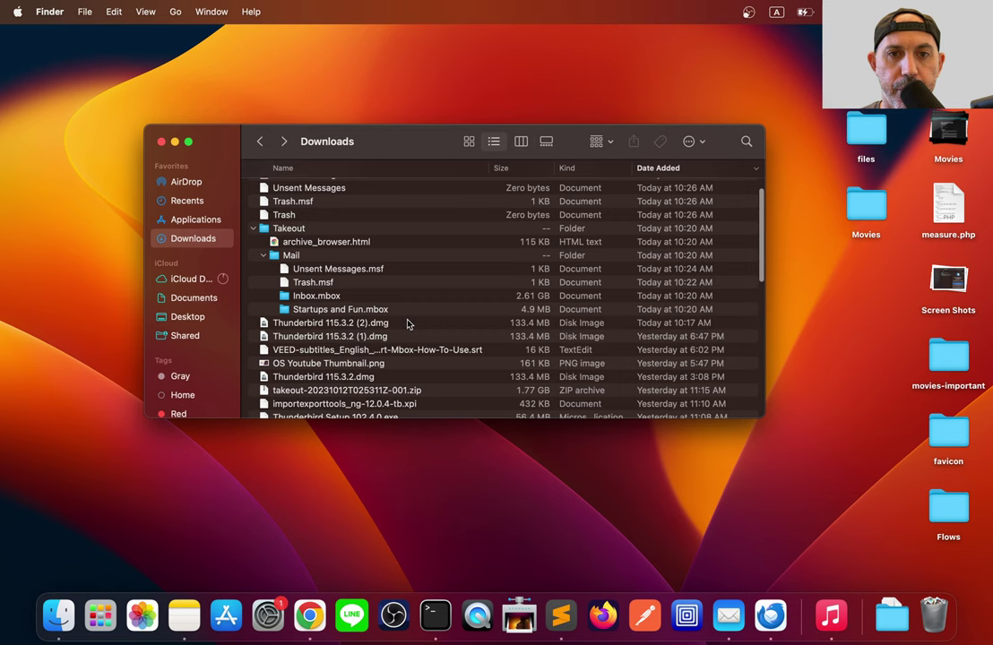
scroll(412, 341, down, 2)
click(398, 363)
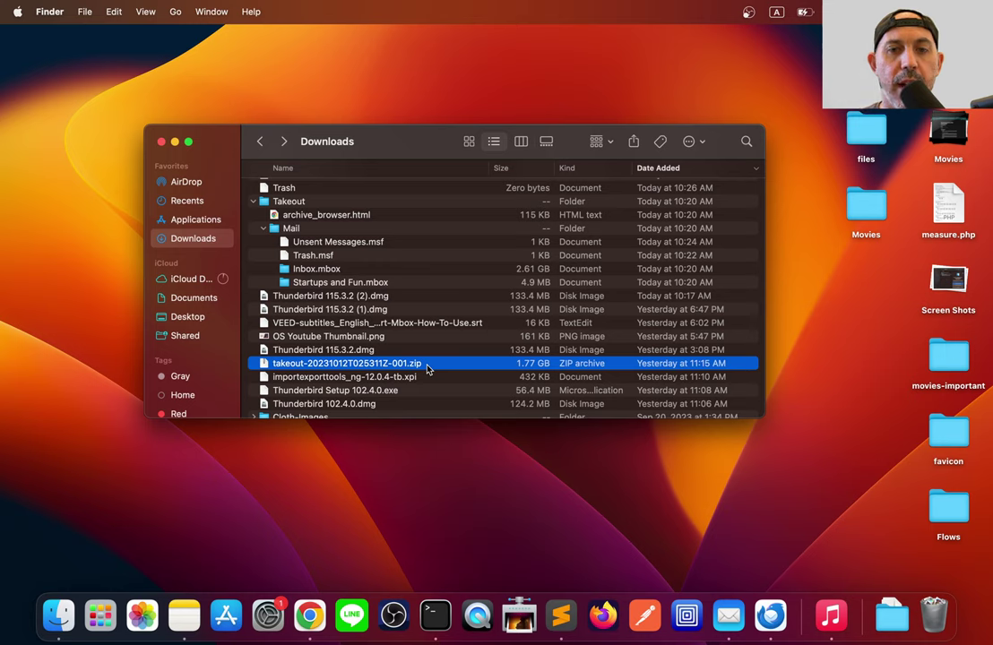
Show the extracted Takeout Mail folder holding Startups and Fun.mbox and Inbox.mbox.
scroll(376, 340, up, 3)
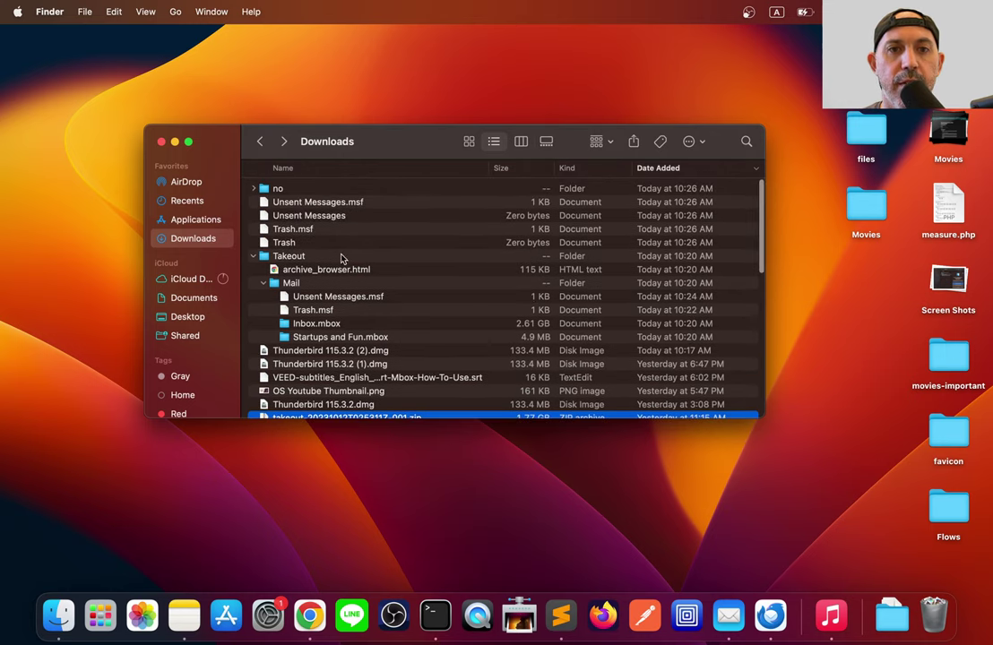
click(323, 256)
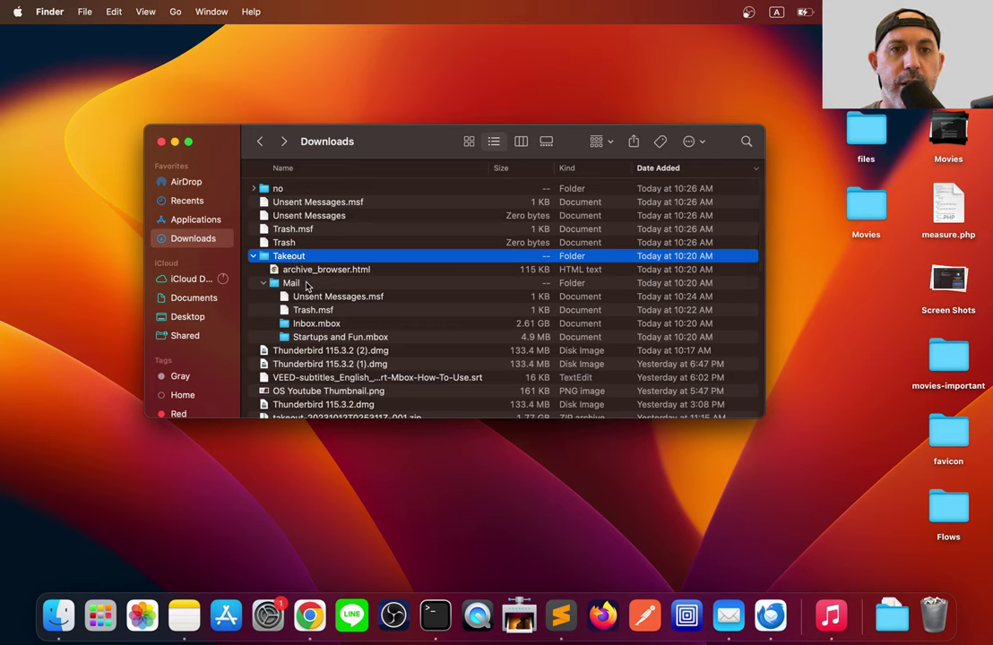
click(306, 283)
click(320, 323)
click(329, 336)
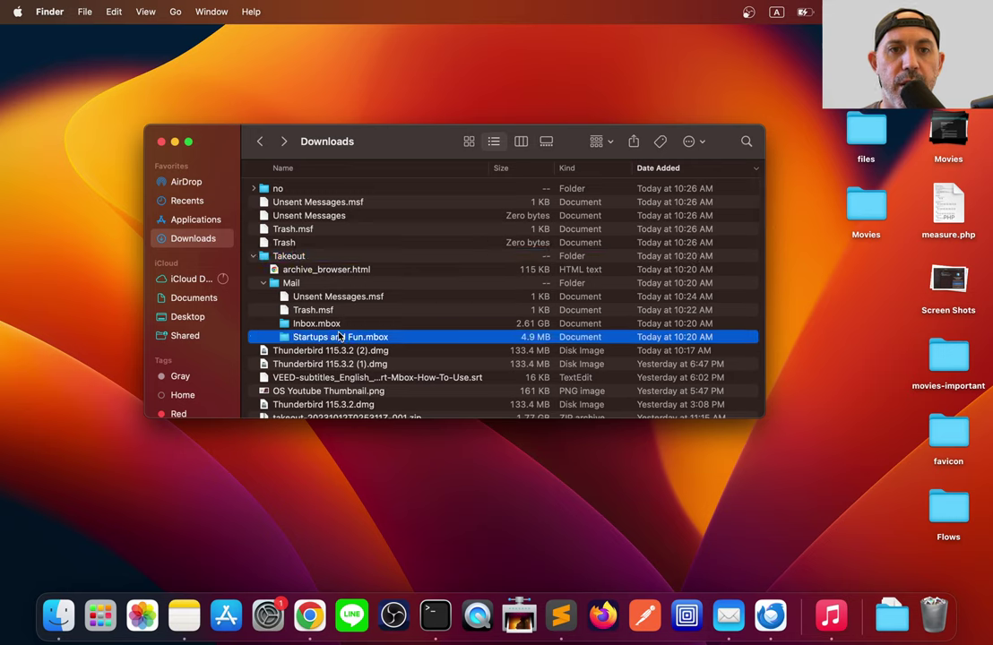
click(345, 324)
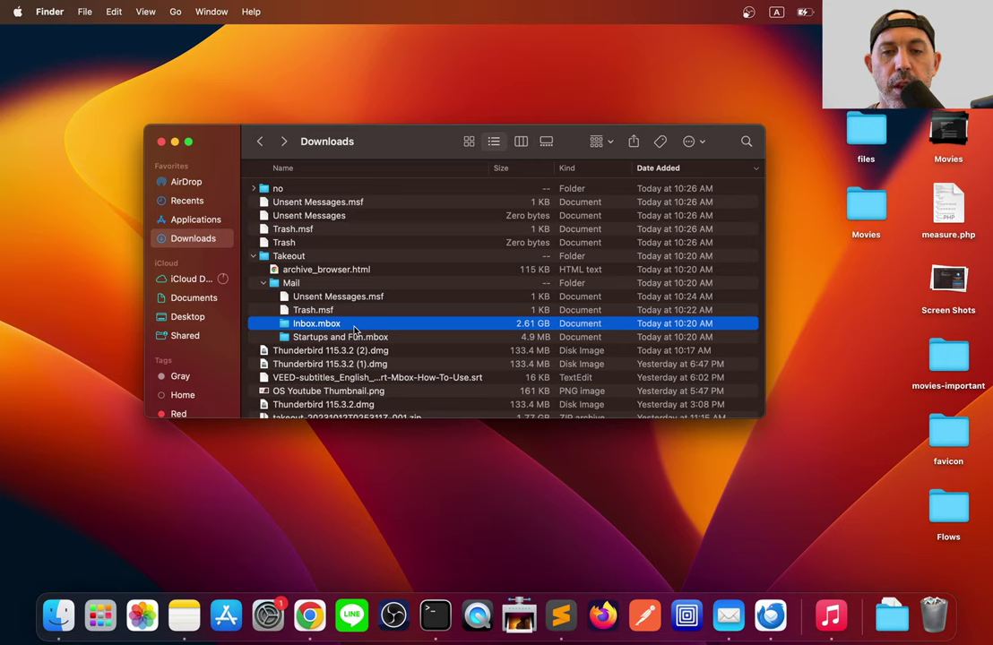
Return to the browser and bring up the thunderbird.net home page.
key(ctrl+Right)
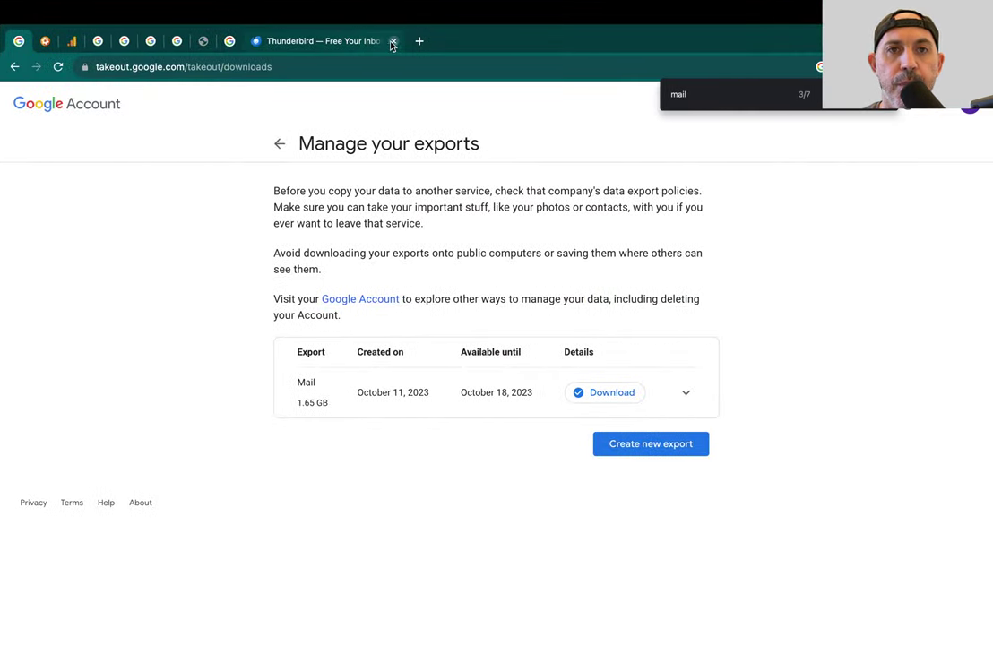
click(386, 42)
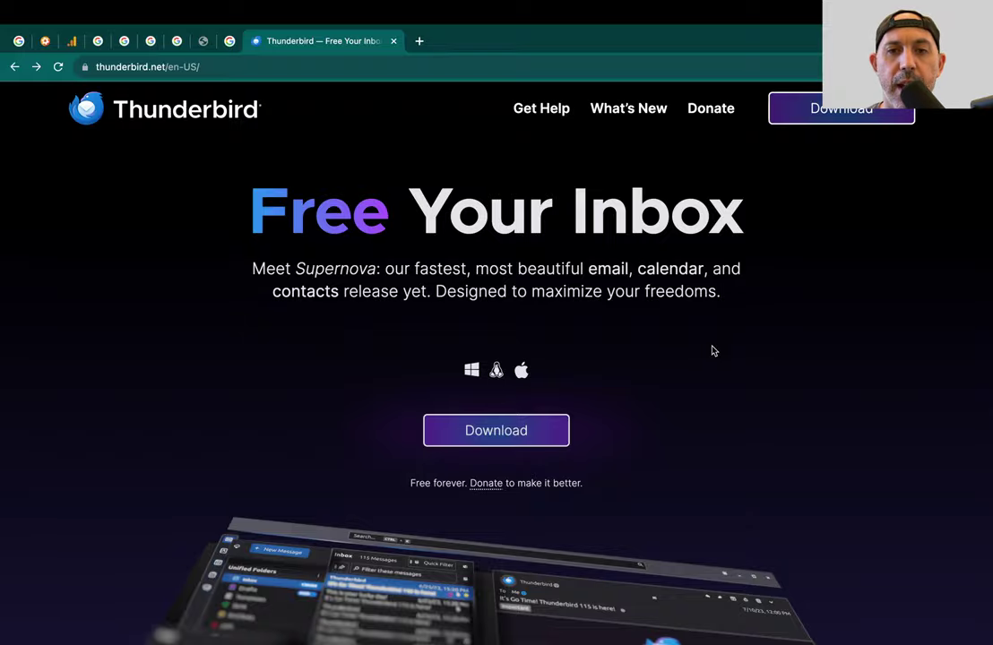
Scroll the thunderbird.net page down to its footer and back to the top.
scroll(867, 403, down, 20)
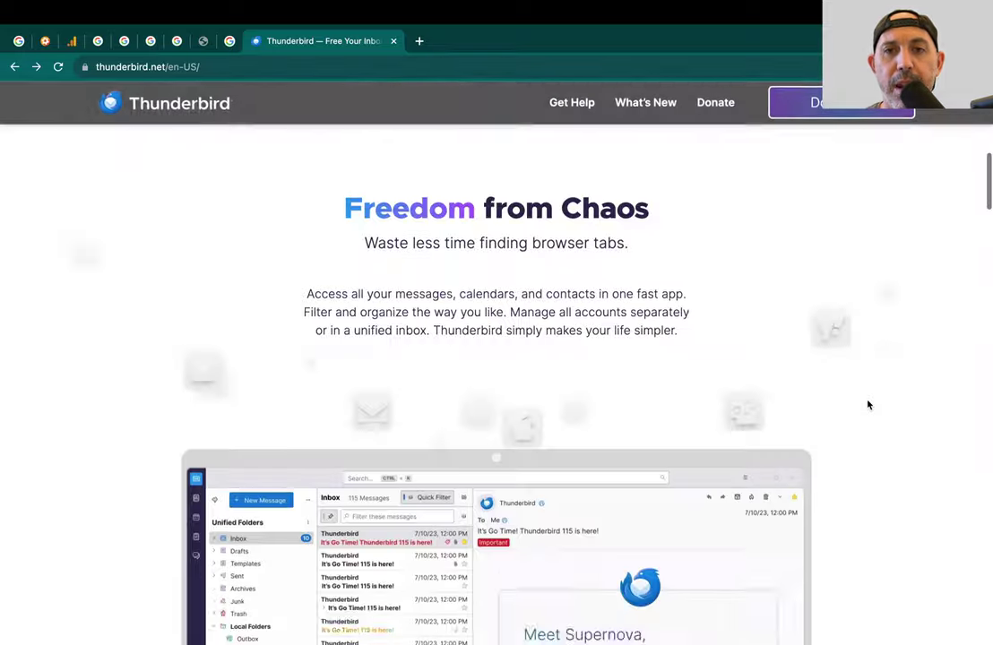
scroll(867, 405, down, 6)
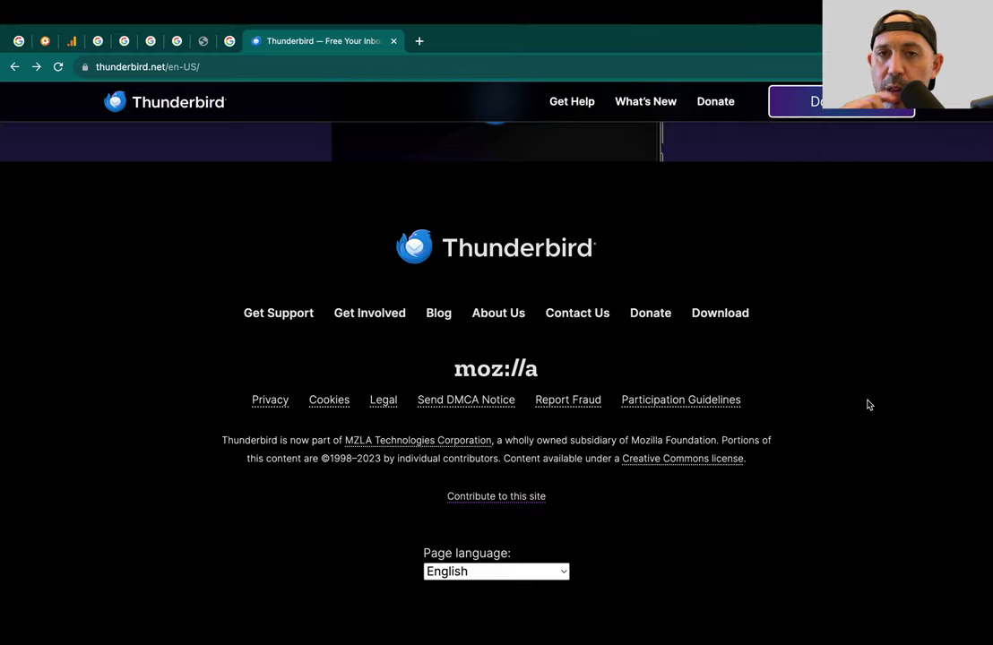
scroll(867, 405, up, 20)
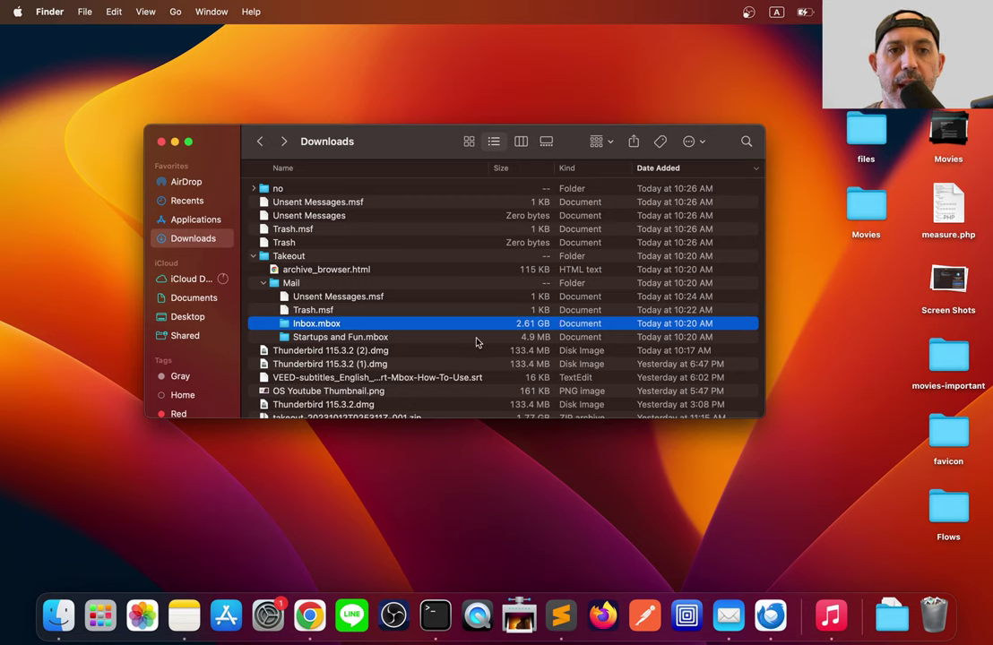
Point out the Thunderbird 115.3.2 (2).dmg installer, then bring Thunderbird to the front.
click(426, 352)
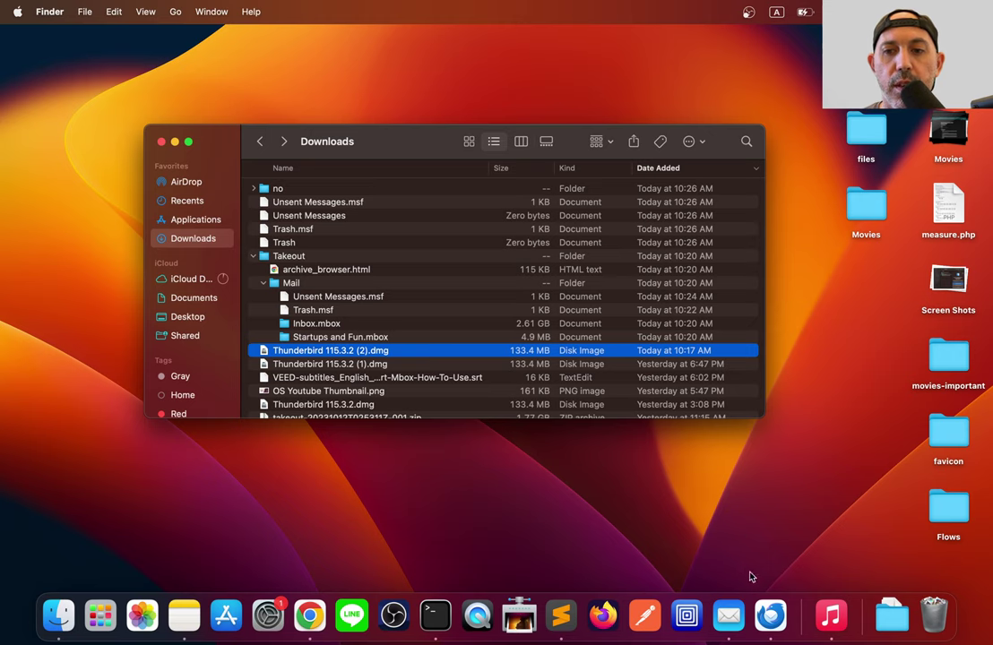
click(775, 618)
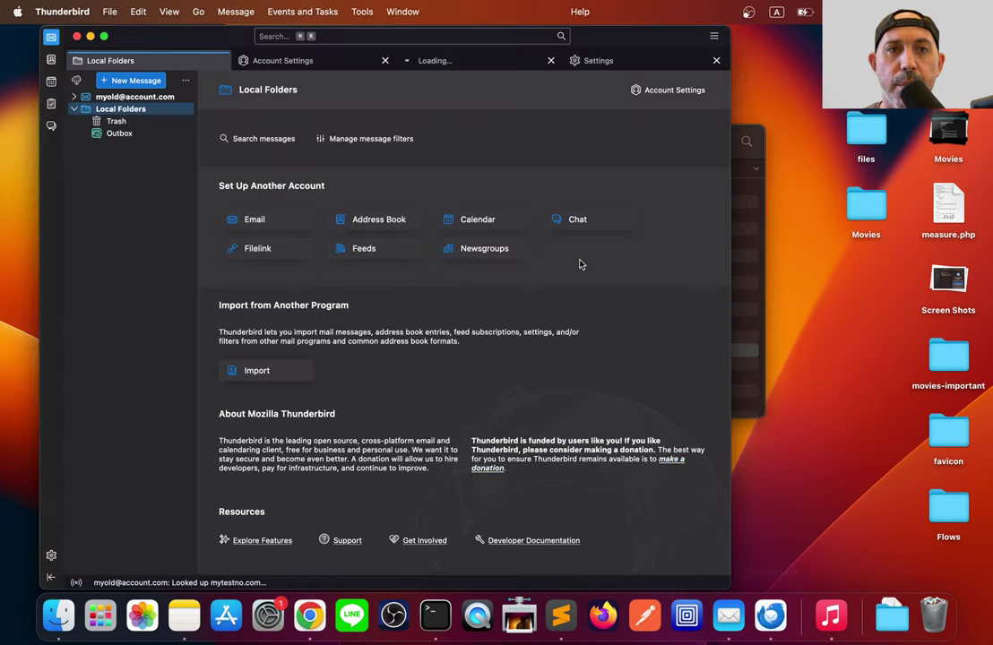
click(135, 96)
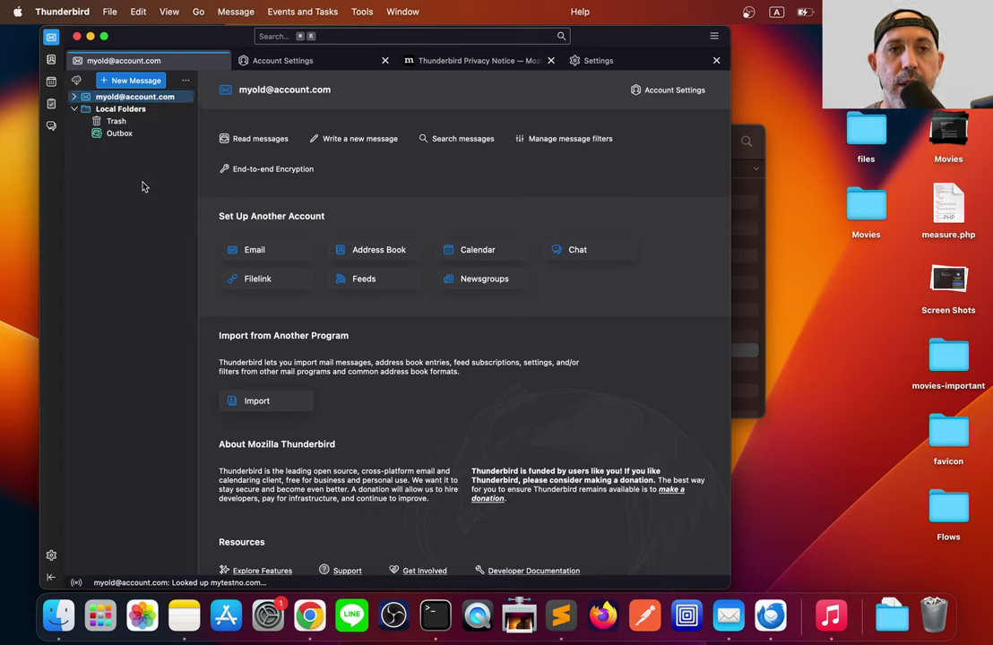
click(121, 109)
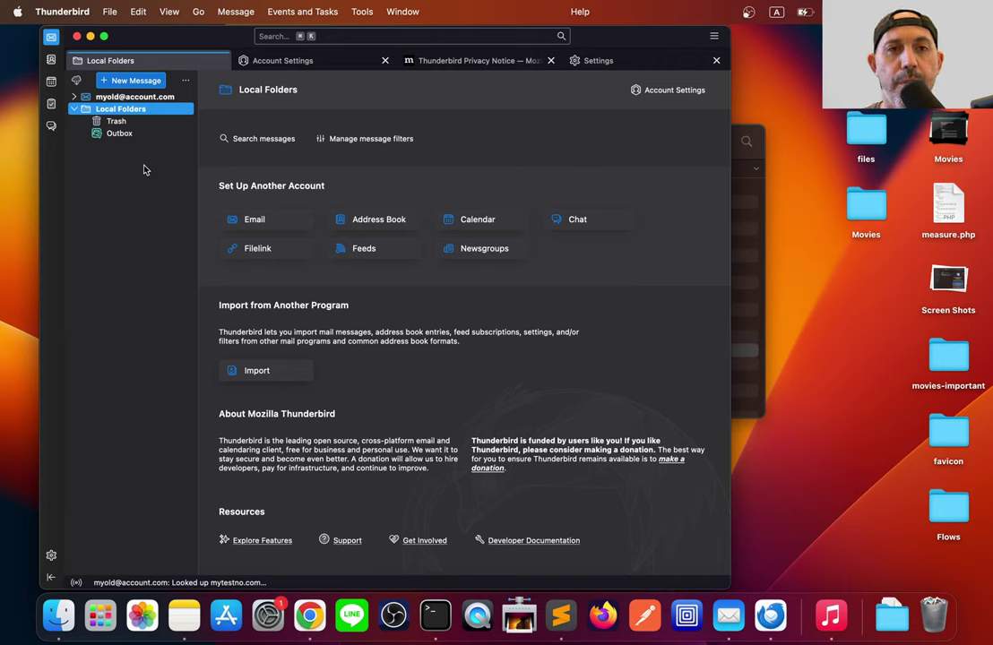
click(64, 11)
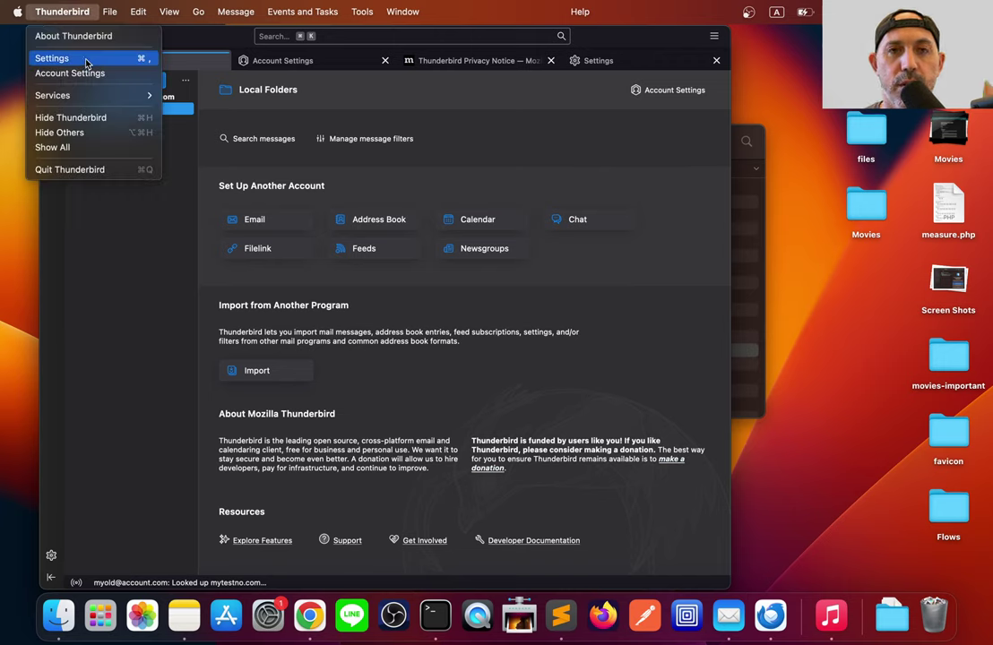
Open the Local Folders account settings and browse for a new Local Directory, currently 'no'.
click(86, 60)
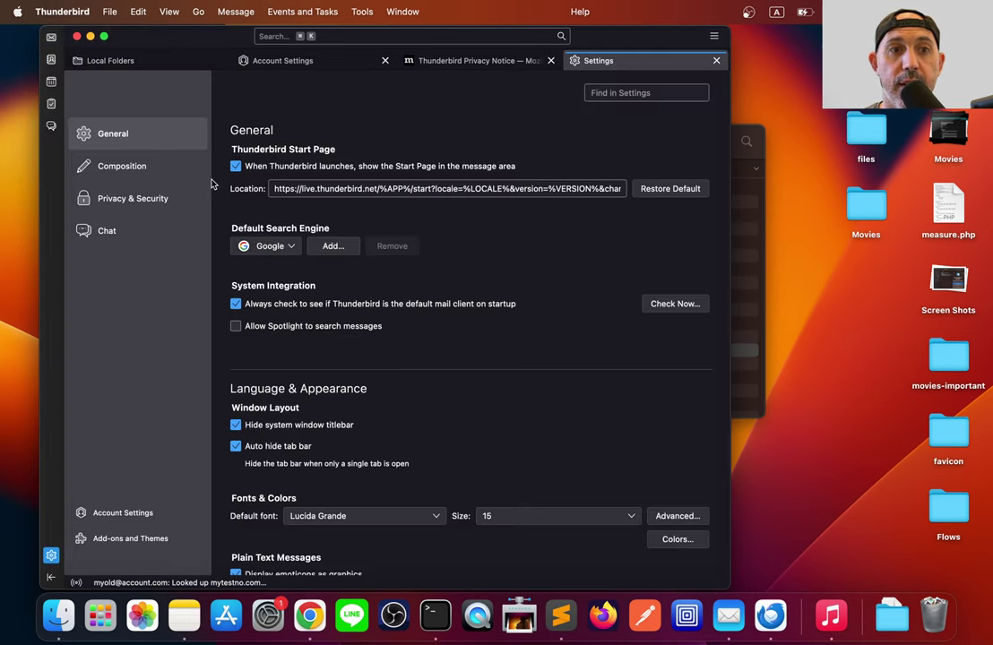
click(168, 513)
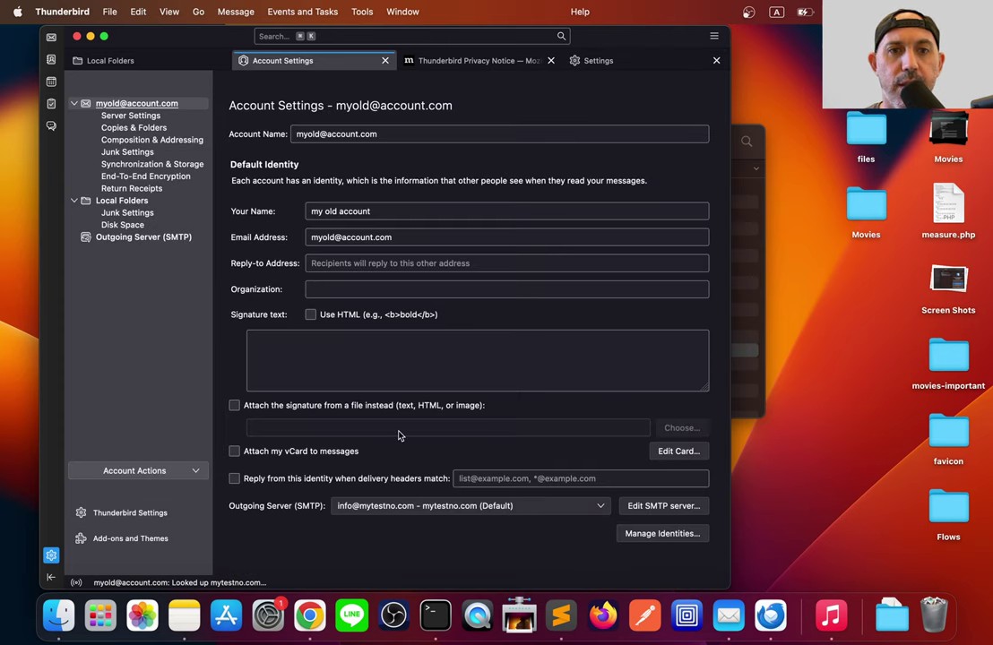
click(148, 201)
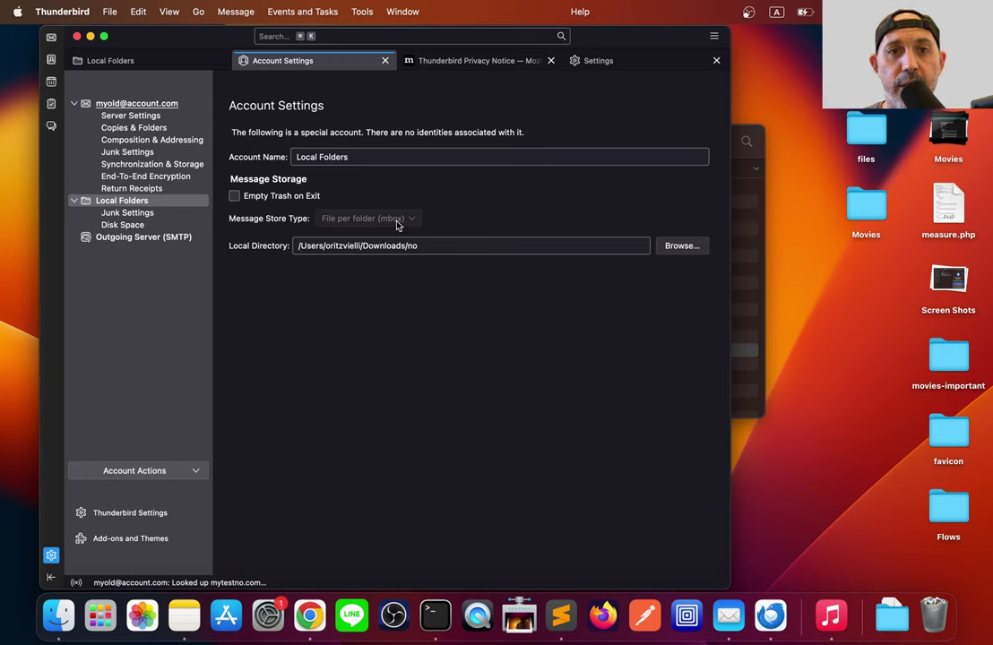
click(261, 250)
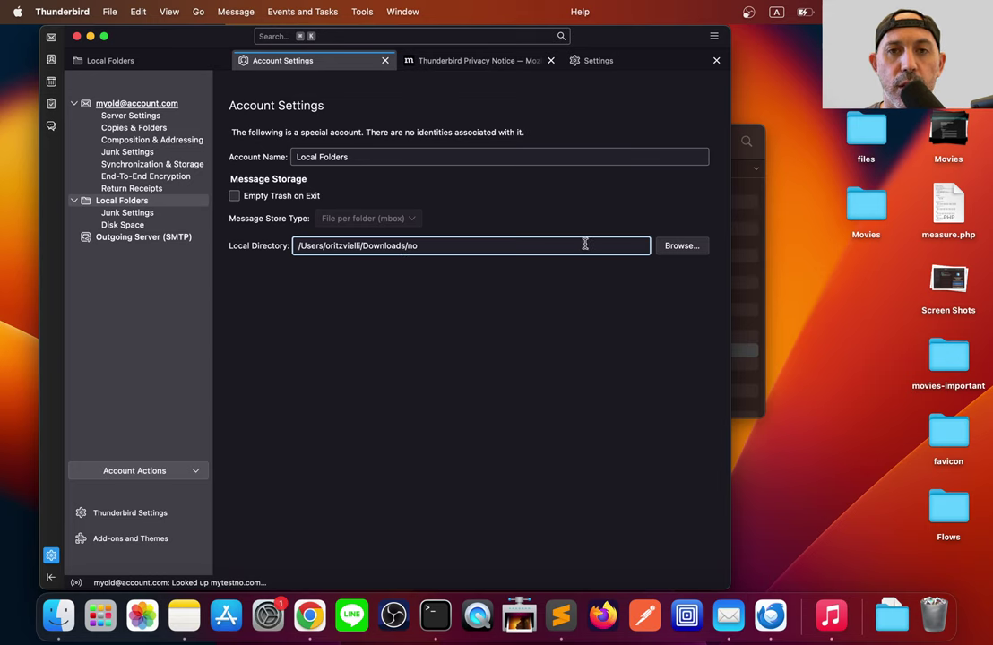
click(686, 246)
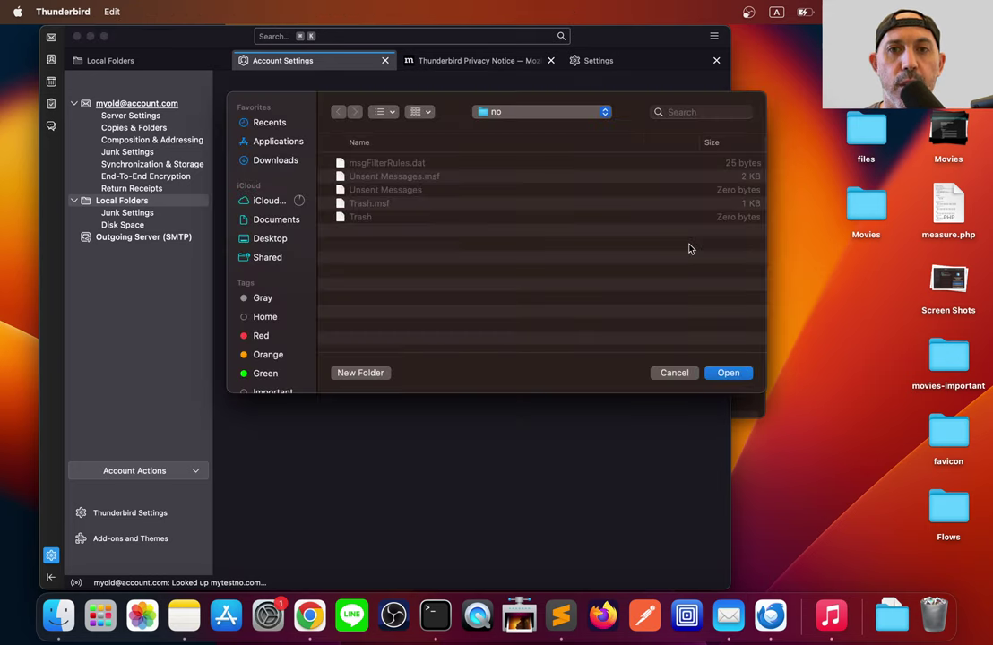
Set the Local Folders directory to Downloads/Takeout/Mail and restart Thunderbird.
click(273, 160)
double_click(390, 230)
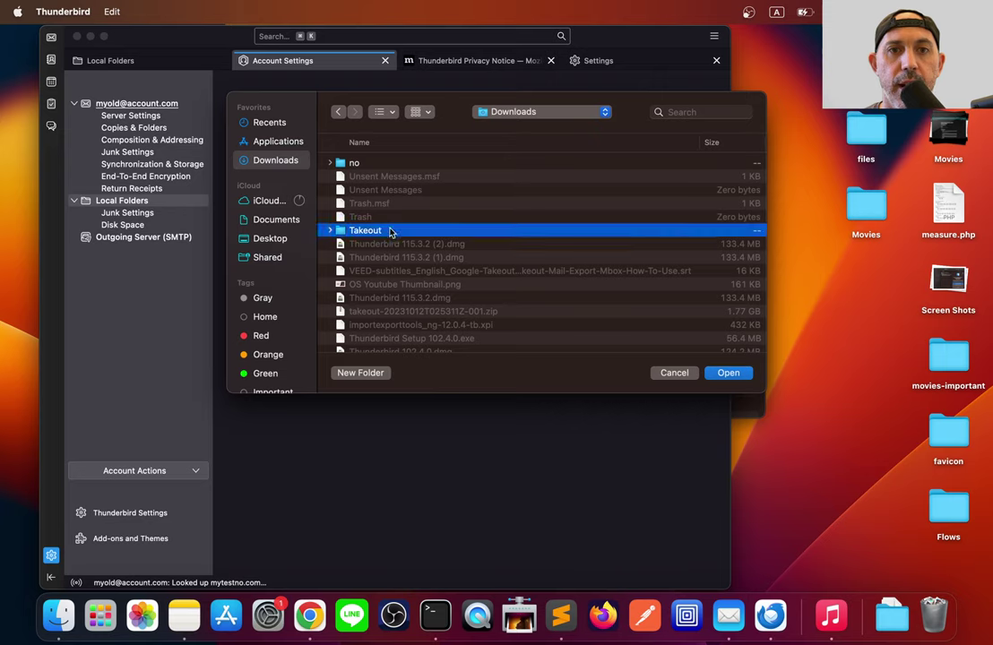
double_click(377, 176)
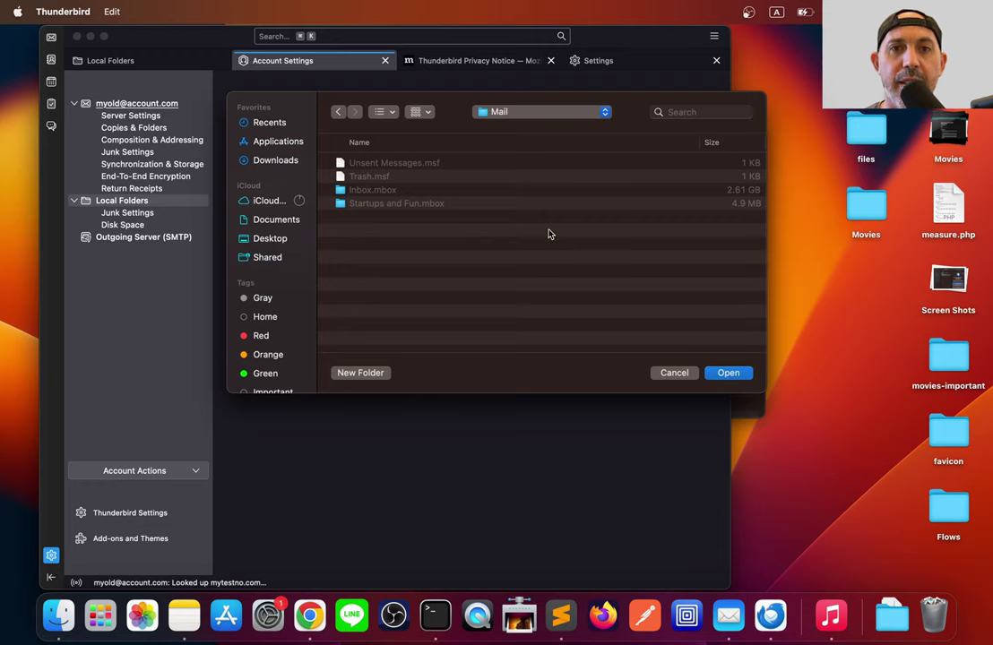
click(722, 373)
click(504, 335)
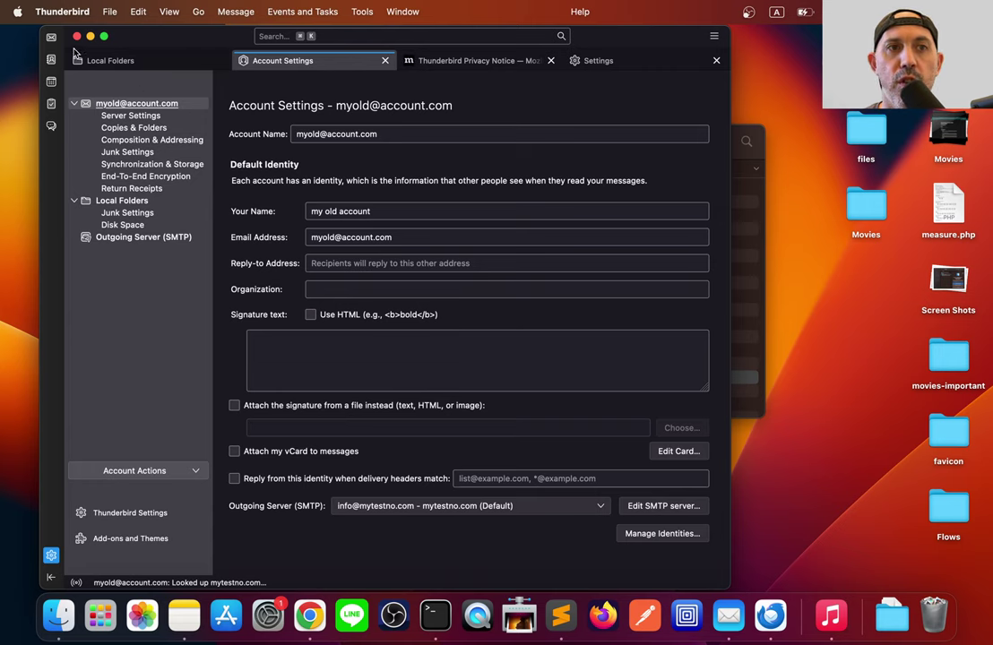
Expand Local Folders and load Inbox.mbox (11552 messages) and Startups and Fun.mbox (65 emails).
click(51, 39)
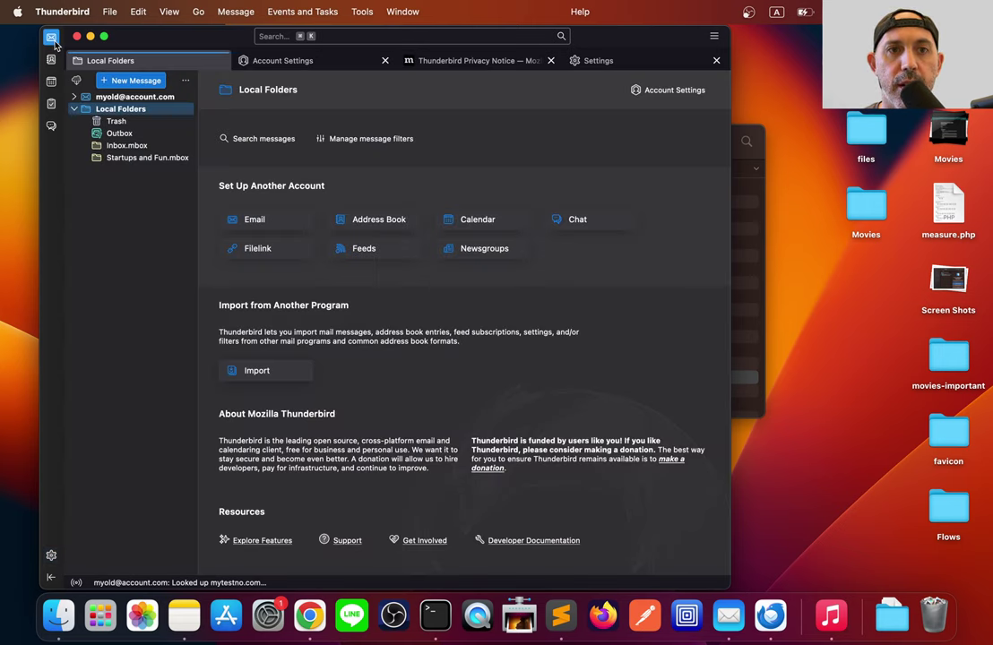
click(131, 110)
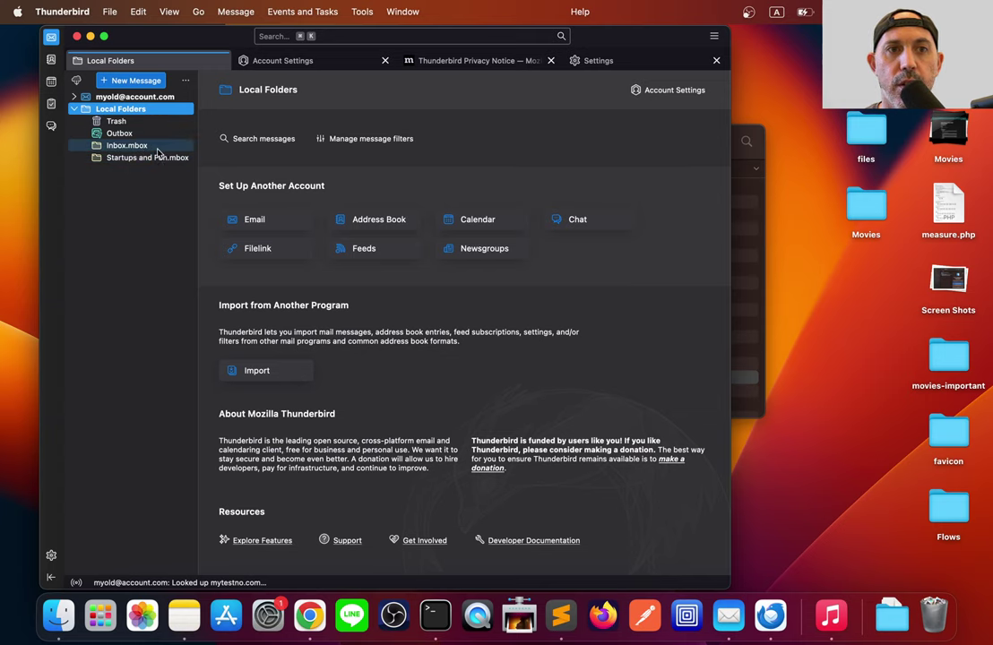
click(131, 145)
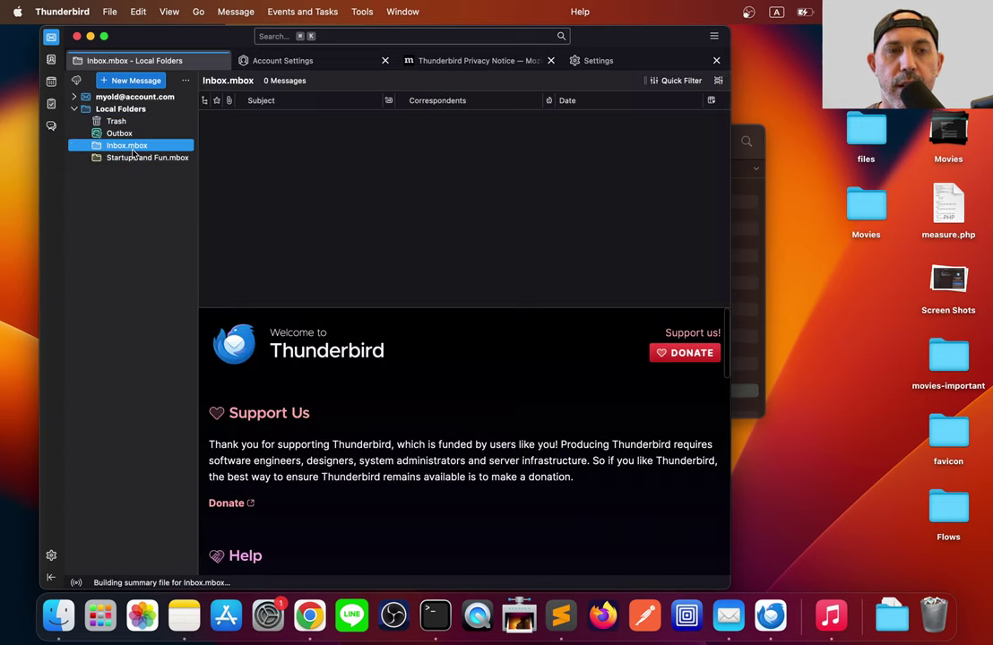
click(143, 160)
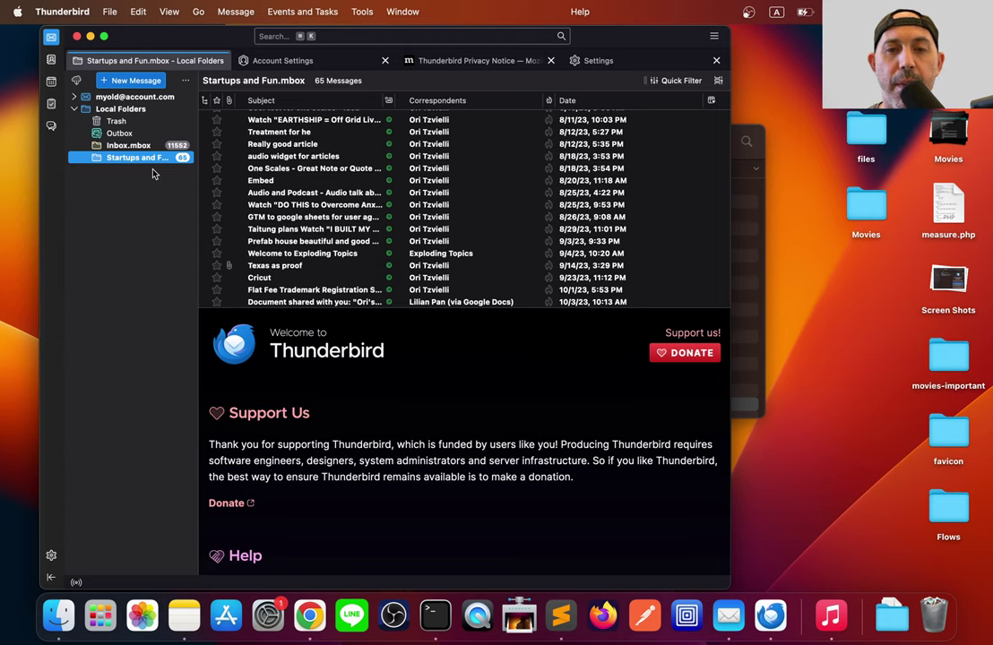
Close Thunderbird, launch Apple Mail, and look in its menus for mailbox import.
click(77, 36)
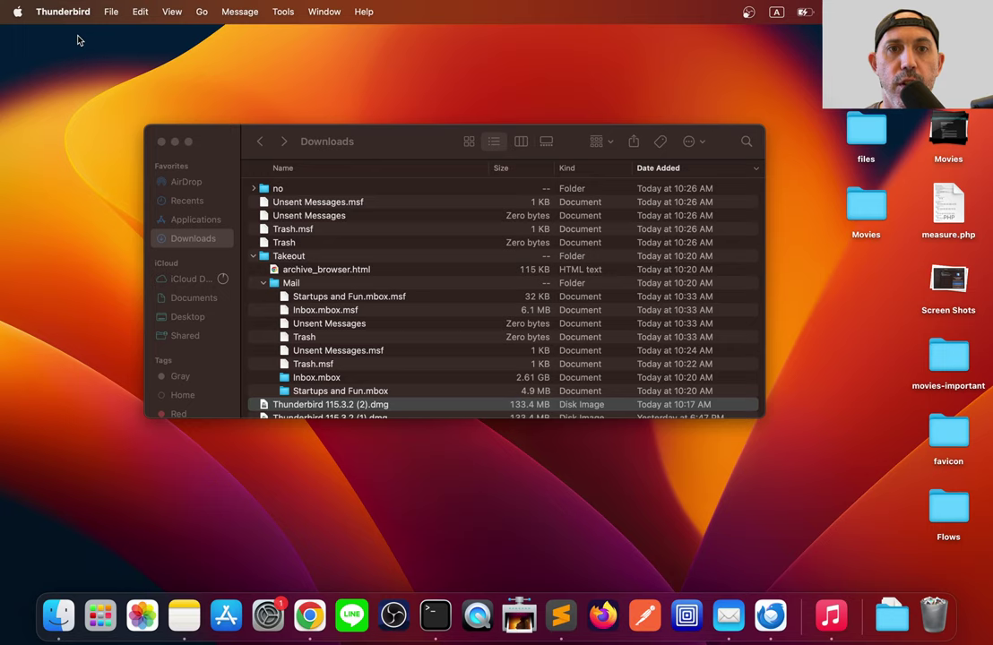
click(729, 616)
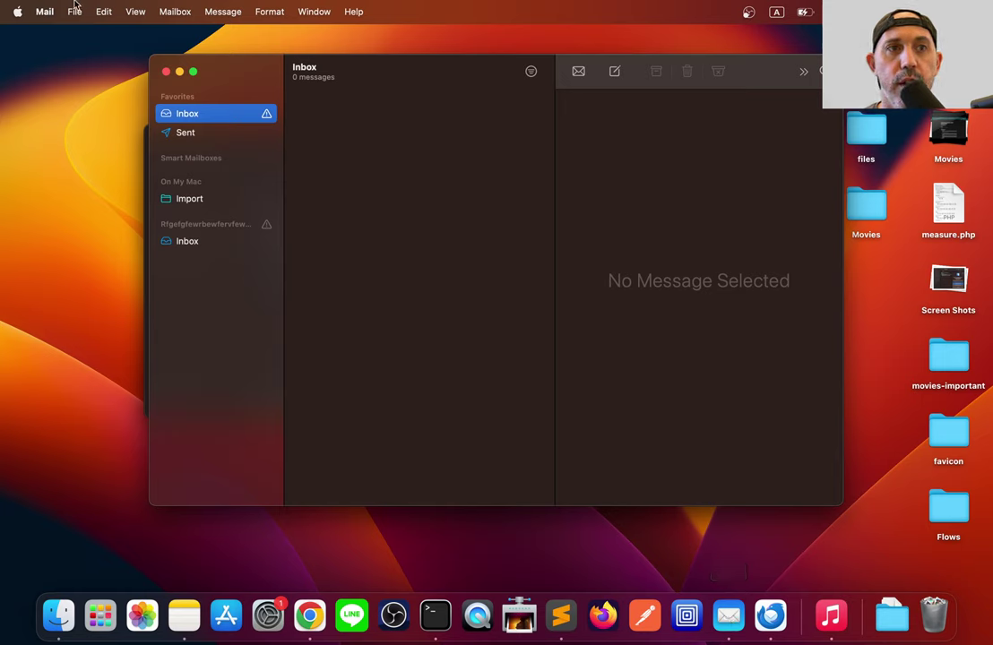
click(45, 11)
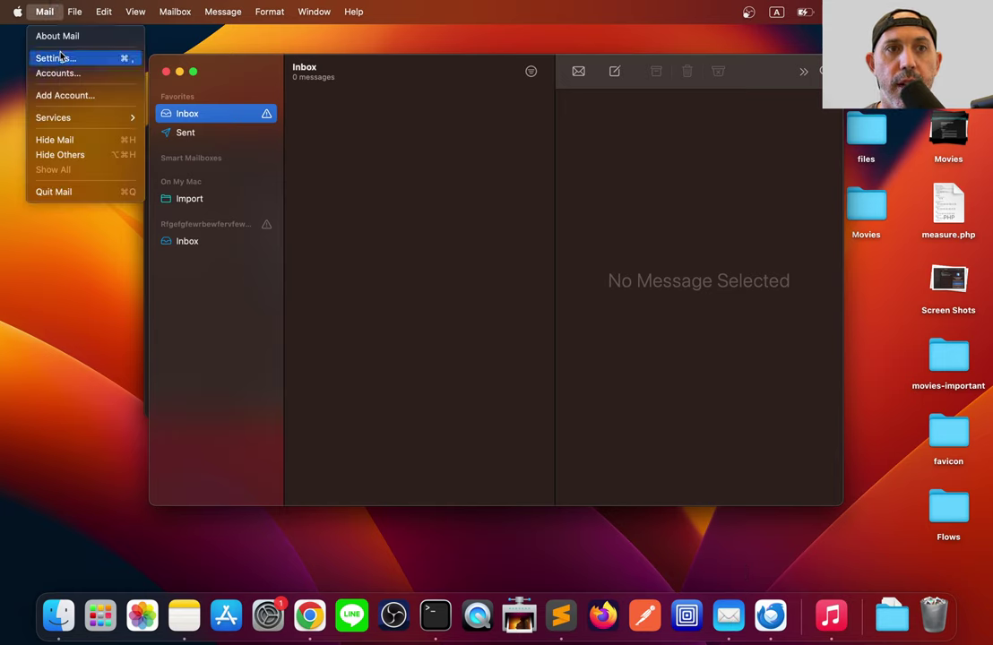
Import Downloads/Takeout/Mail/Startups and Fun.mbox into Apple Mail as an mbox-format file.
mouse_move(74, 6)
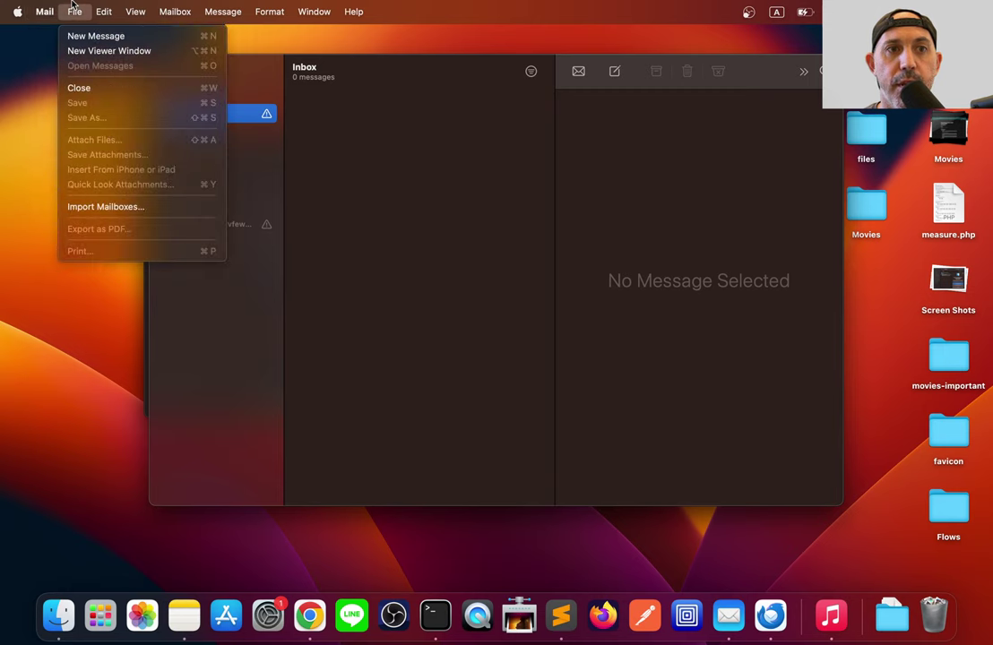
click(171, 209)
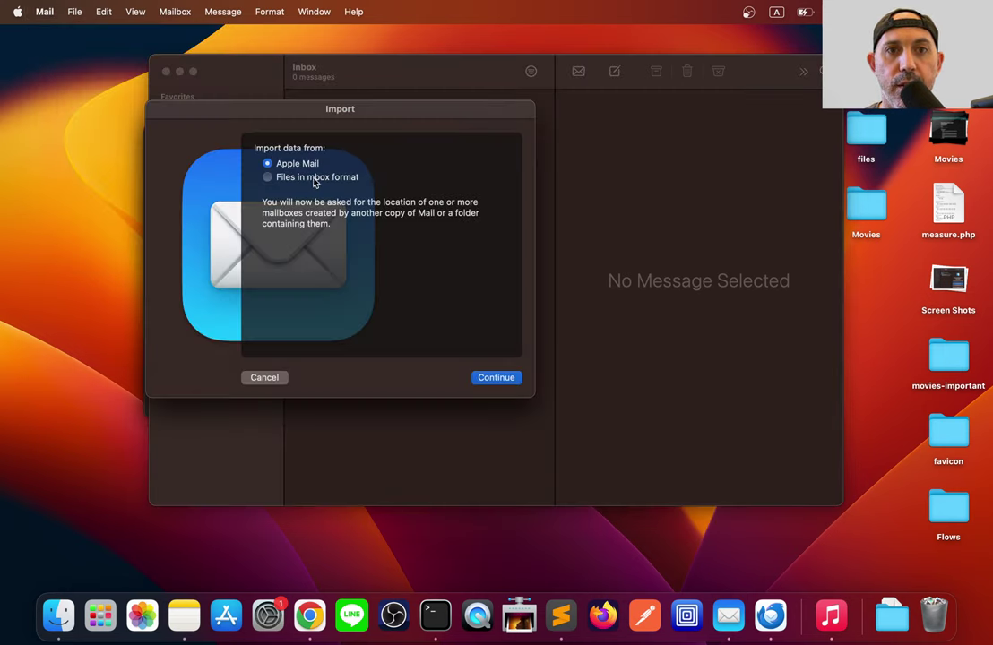
click(267, 177)
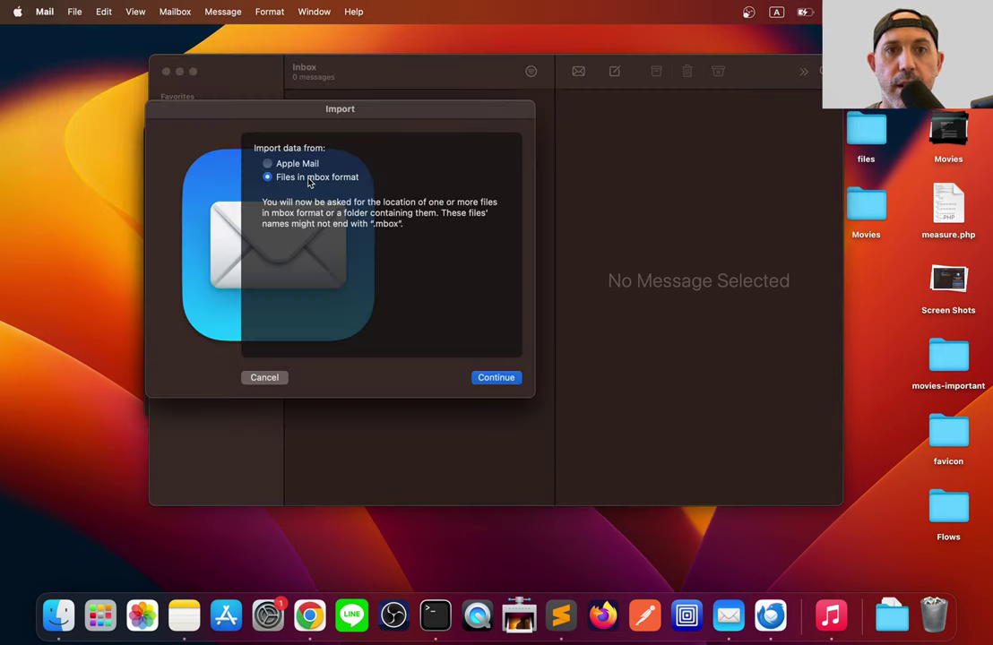
click(495, 378)
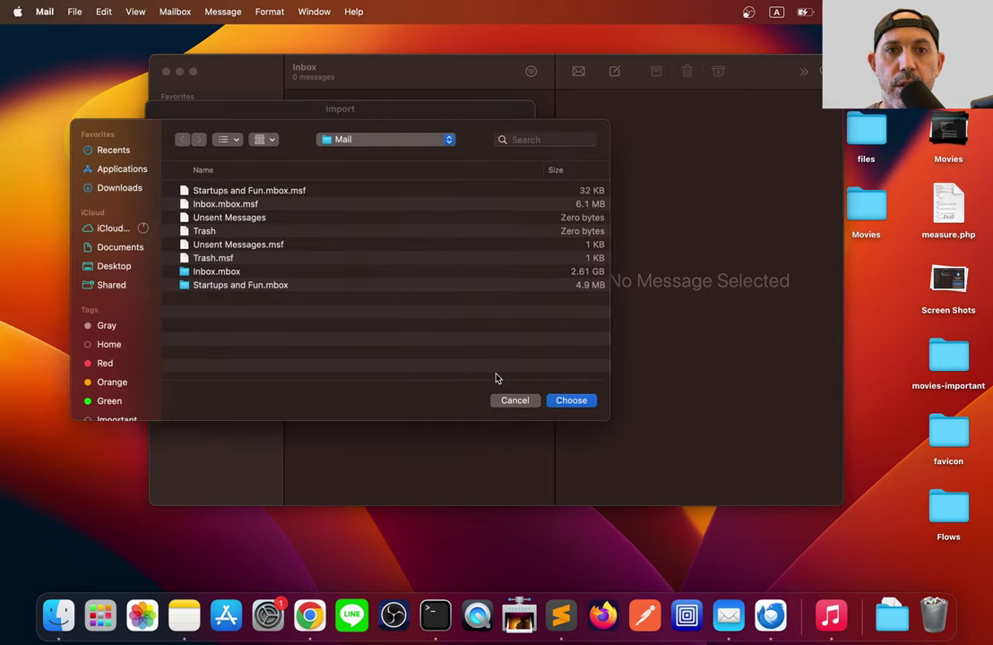
click(119, 187)
click(224, 259)
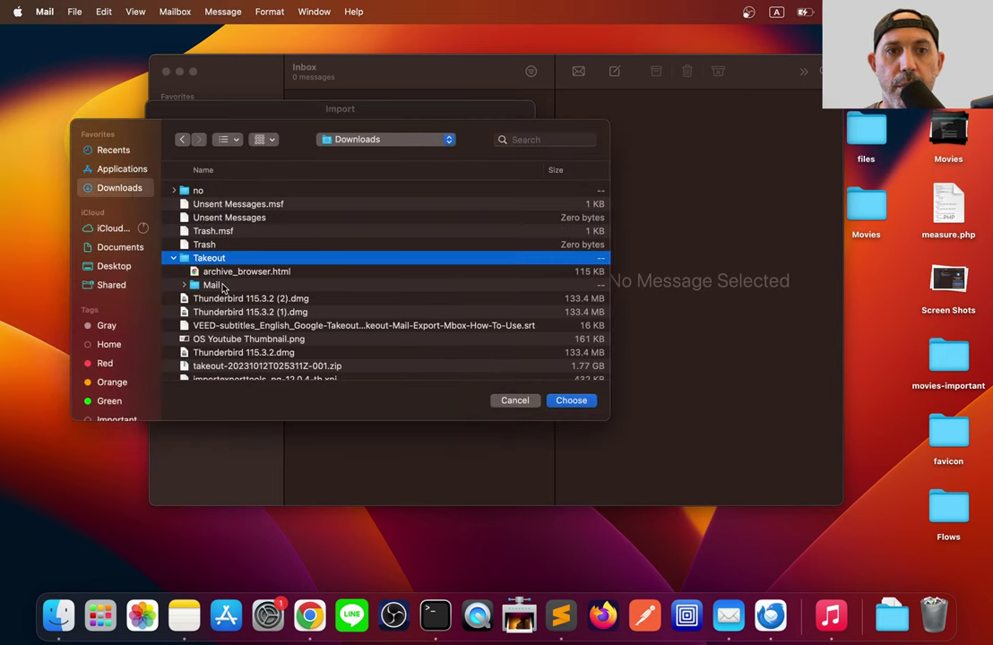
click(222, 285)
key(Right)
click(376, 327)
click(572, 401)
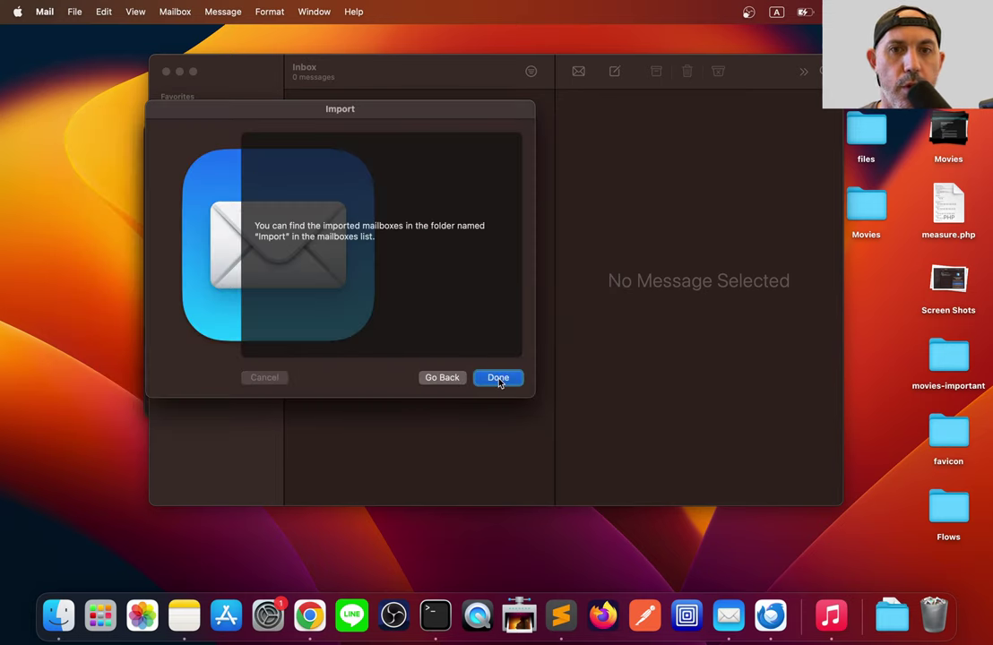
Dismiss the import summary and view the 65 messages in the imported Startups and Fun mailbox.
click(499, 378)
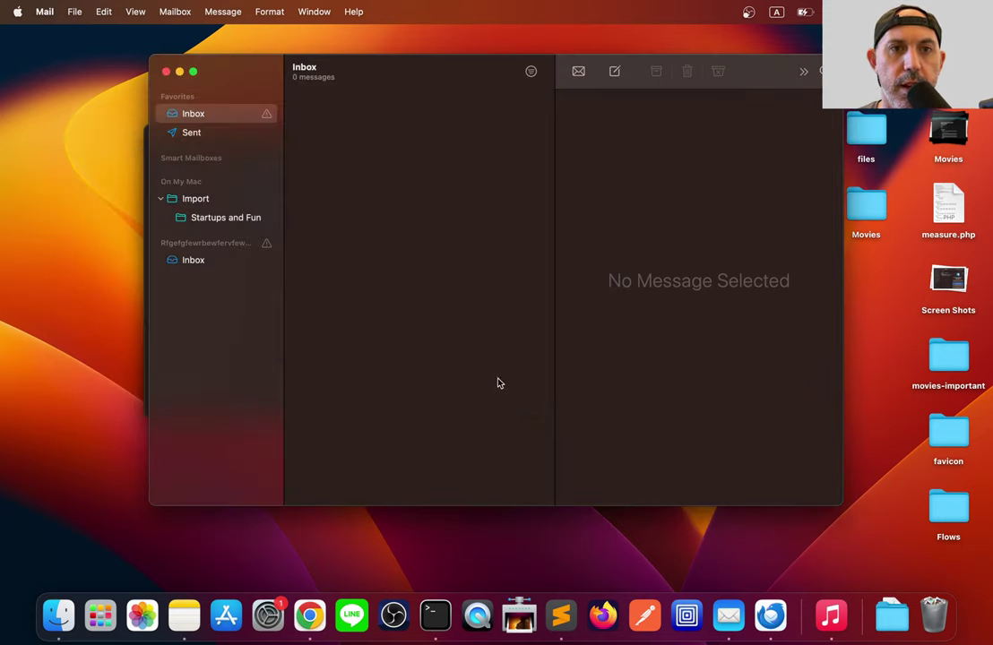
click(216, 217)
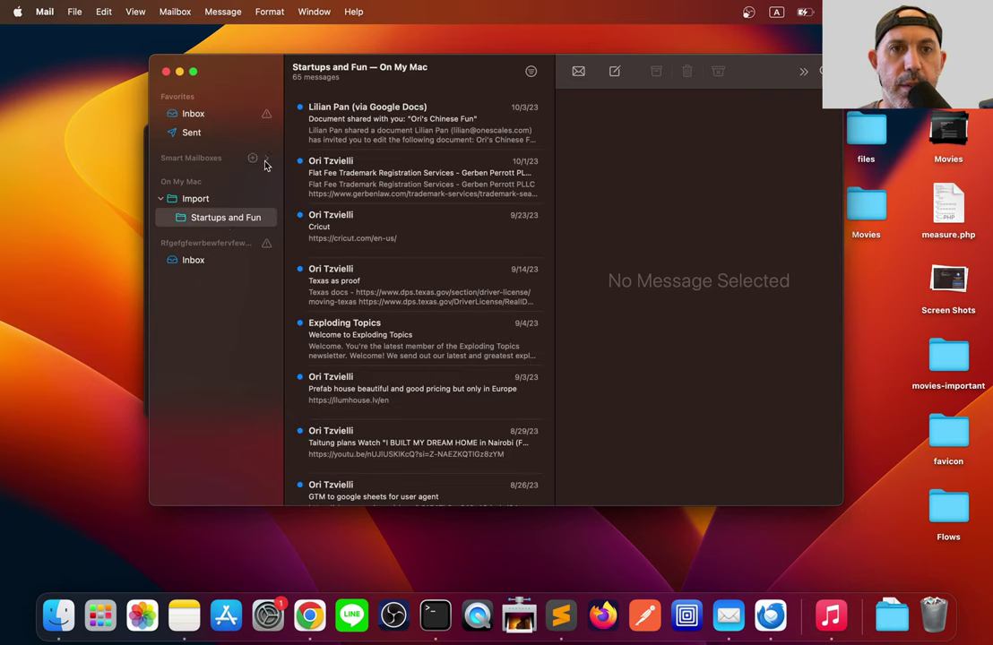